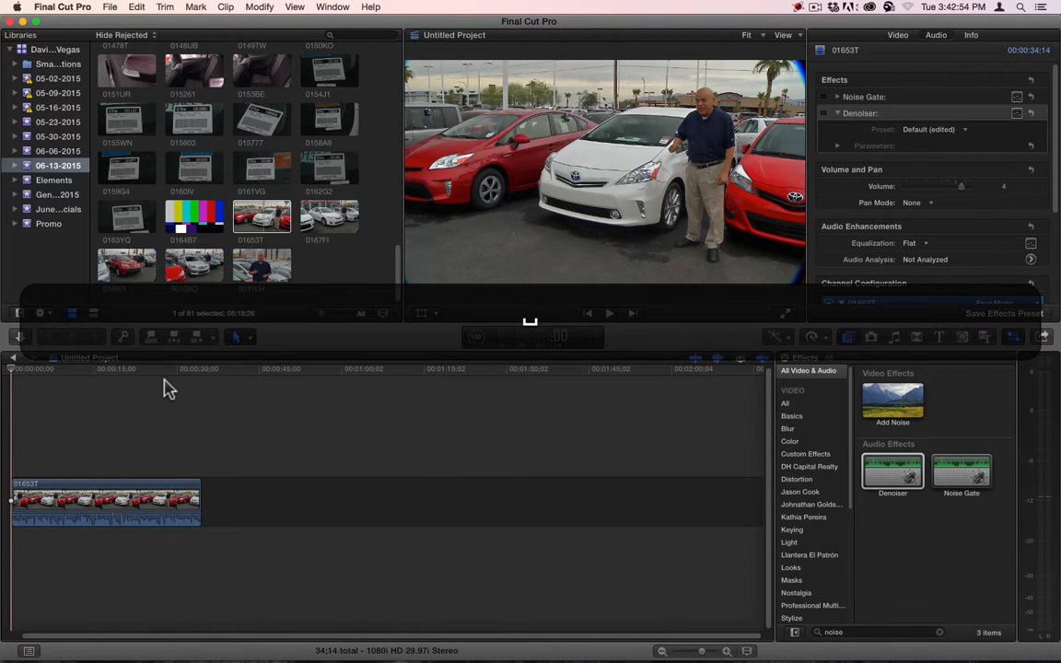
Play the 01653T clip, enable its Noise Gate effect and bring up the effect's settings window.
{"action": "key", "text": "space"}
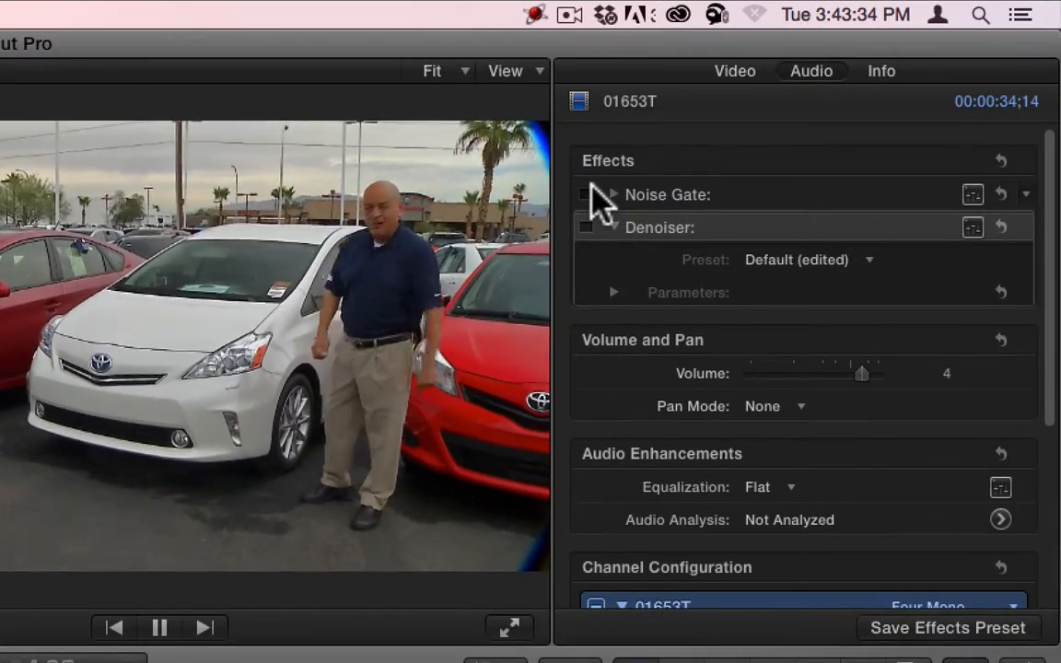
{"action": "left_click", "coordinate": [619, 195]}
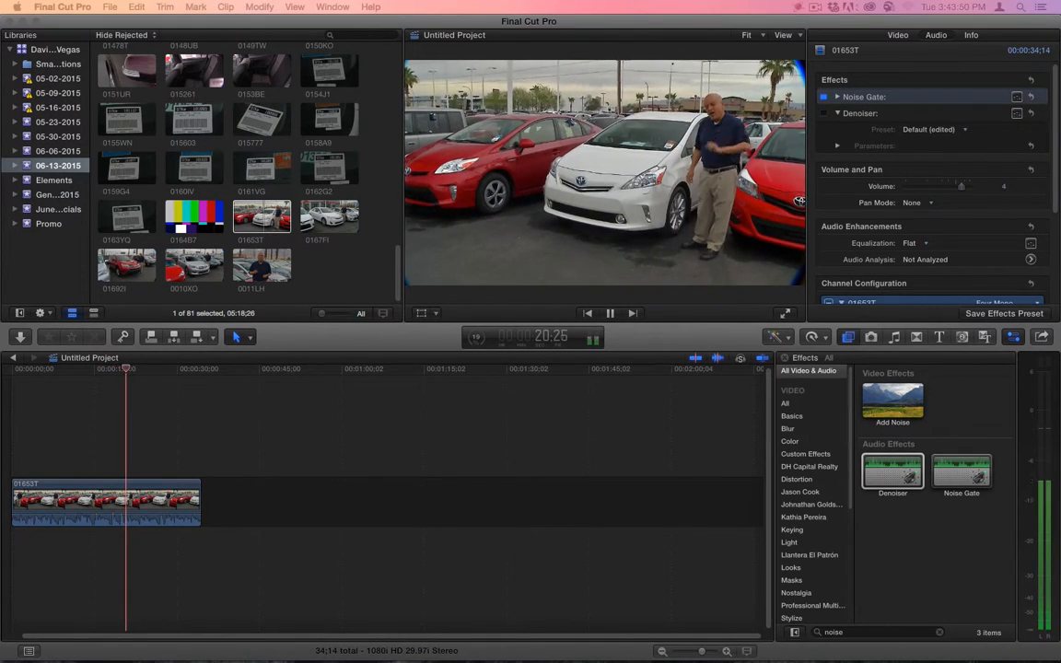
{"action": "left_click_drag", "start_coordinate": [971, 347], "coordinate": [516, 229]}
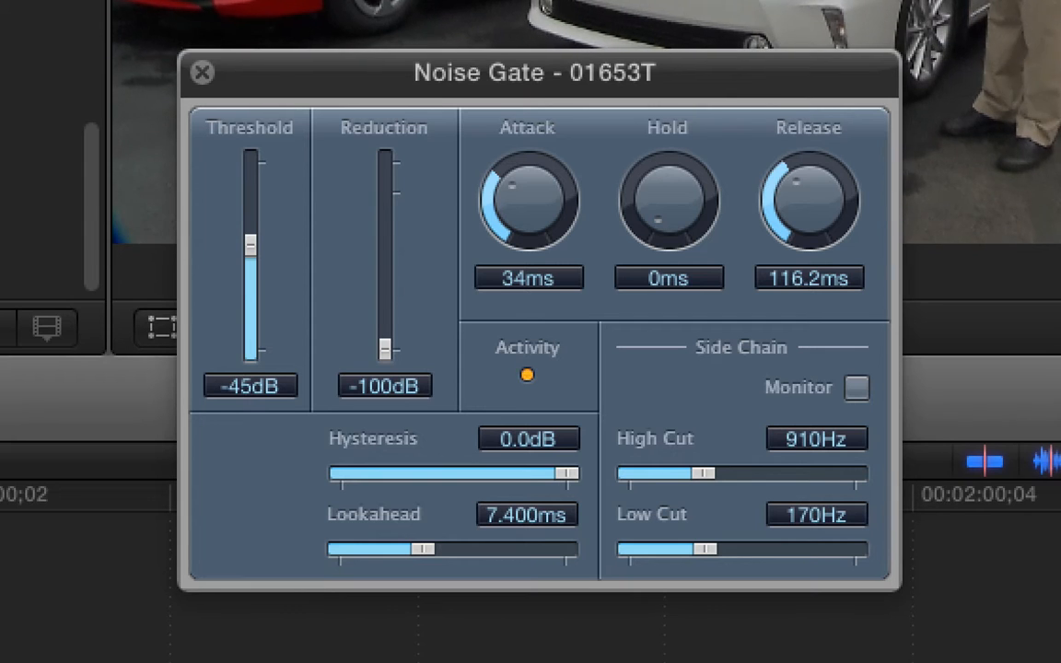
Try Noise Gate thresholds of -25 dB and -67 dB during playback, and return the threshold to -45 dB.
{"action": "left_click_drag", "start_coordinate": [250, 245], "coordinate": [248, 208]}
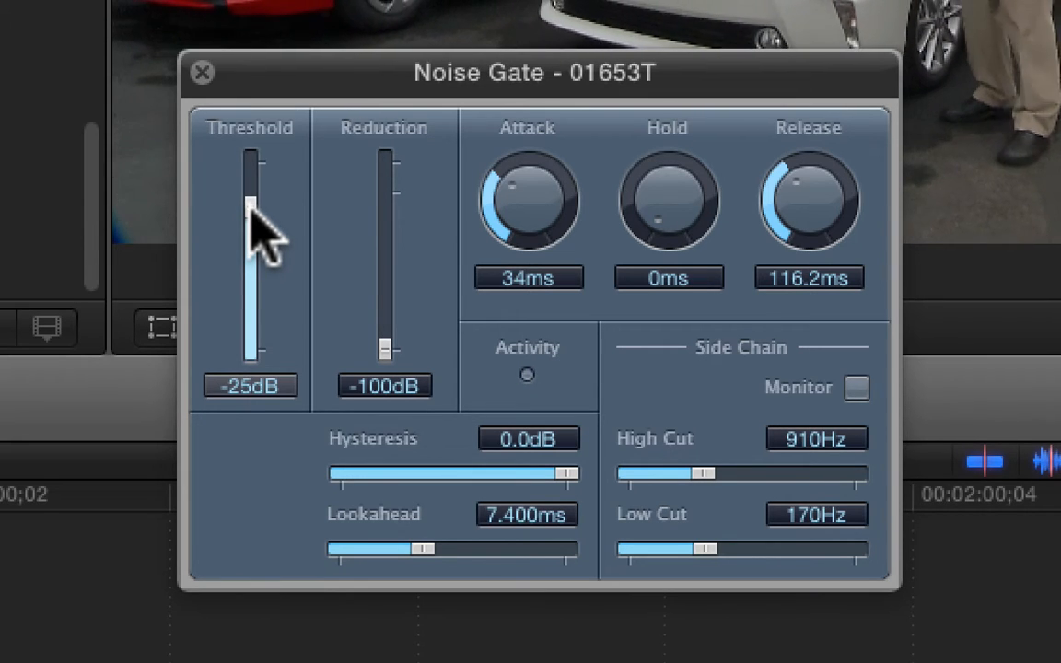
{"action": "left_click_drag", "start_coordinate": [248, 205], "coordinate": [250, 284]}
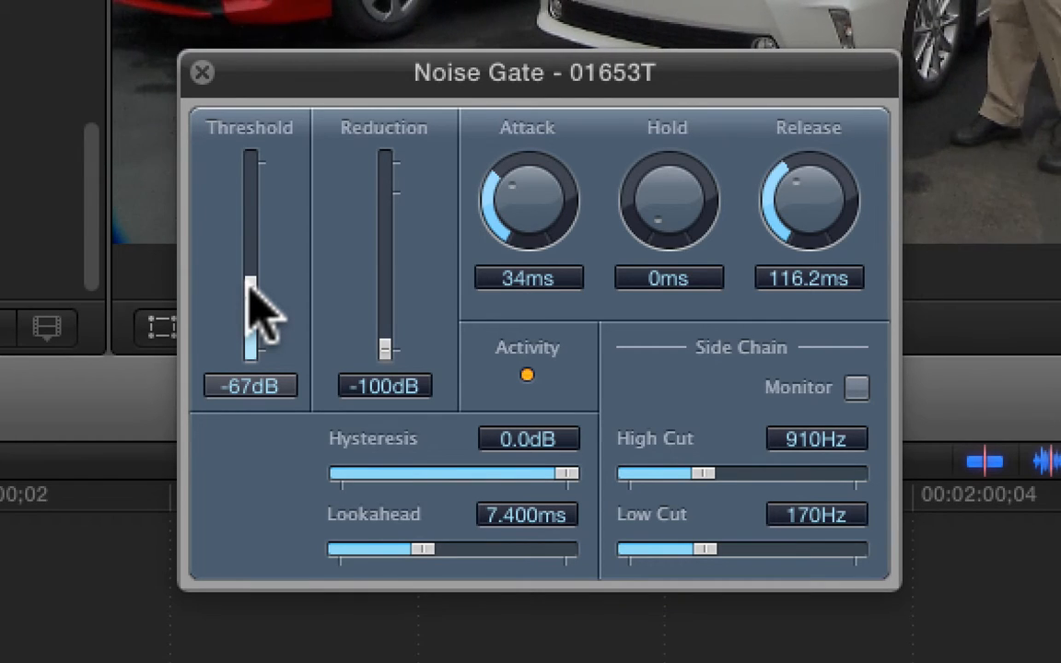
{"action": "left_click_drag", "start_coordinate": [249, 281], "coordinate": [249, 245]}
{"action": "left_click", "coordinate": [249, 245]}
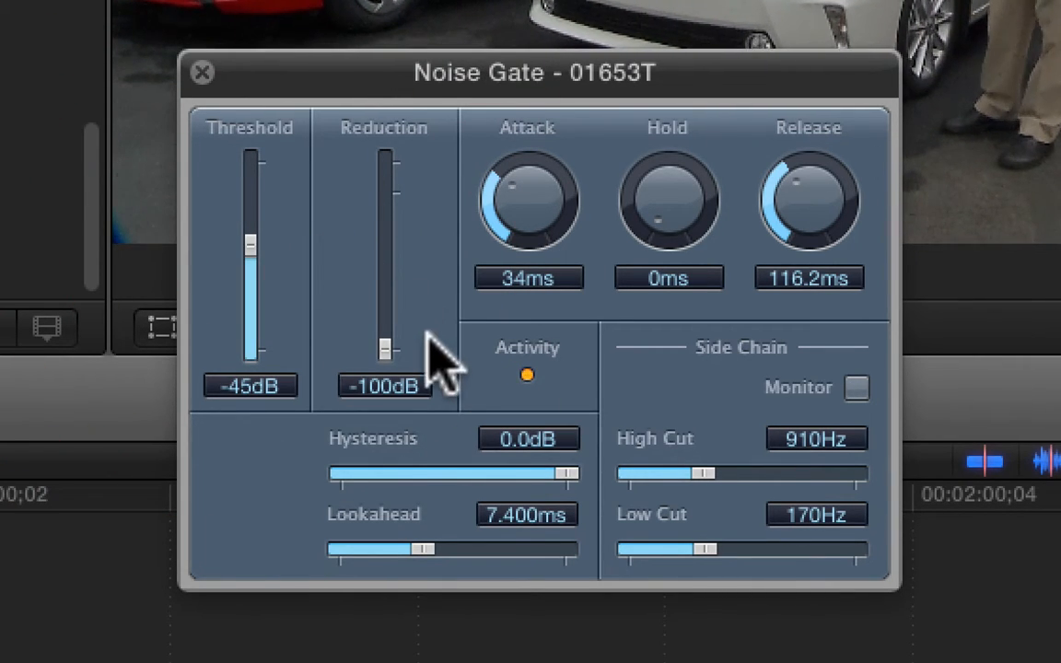
Try Noise Gate reductions of -19 dB and -44 dB during playback, and return the reduction to -100 dB.
{"action": "left_click_drag", "start_coordinate": [385, 343], "coordinate": [385, 304]}
{"action": "left_click_drag", "start_coordinate": [385, 297], "coordinate": [388, 221]}
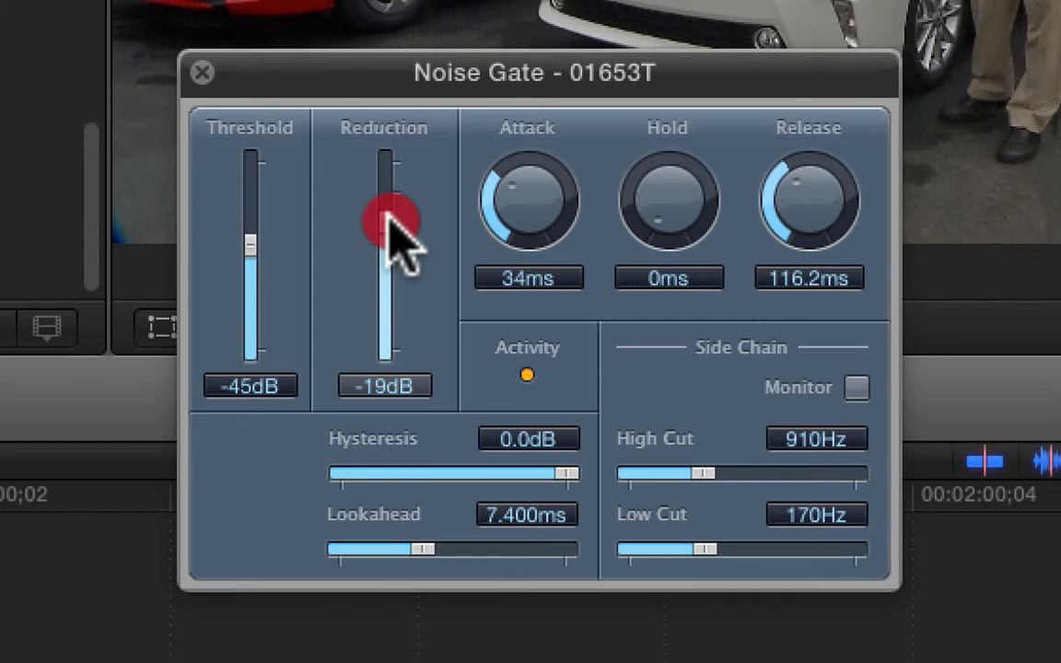
{"action": "left_click_drag", "start_coordinate": [388, 221], "coordinate": [387, 261]}
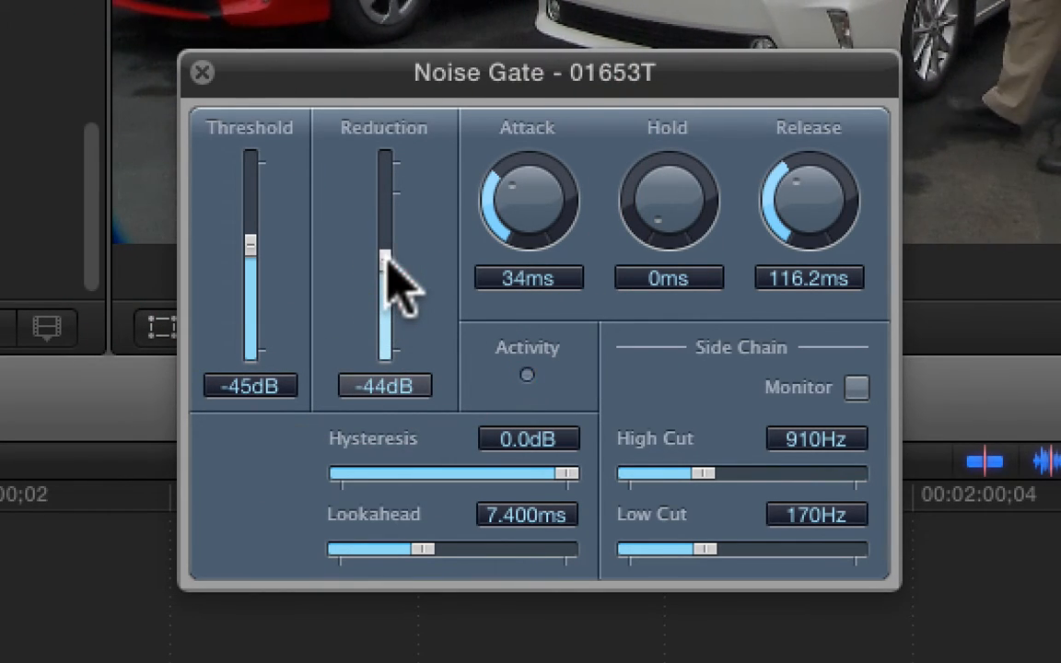
{"action": "left_click_drag", "start_coordinate": [387, 259], "coordinate": [387, 376]}
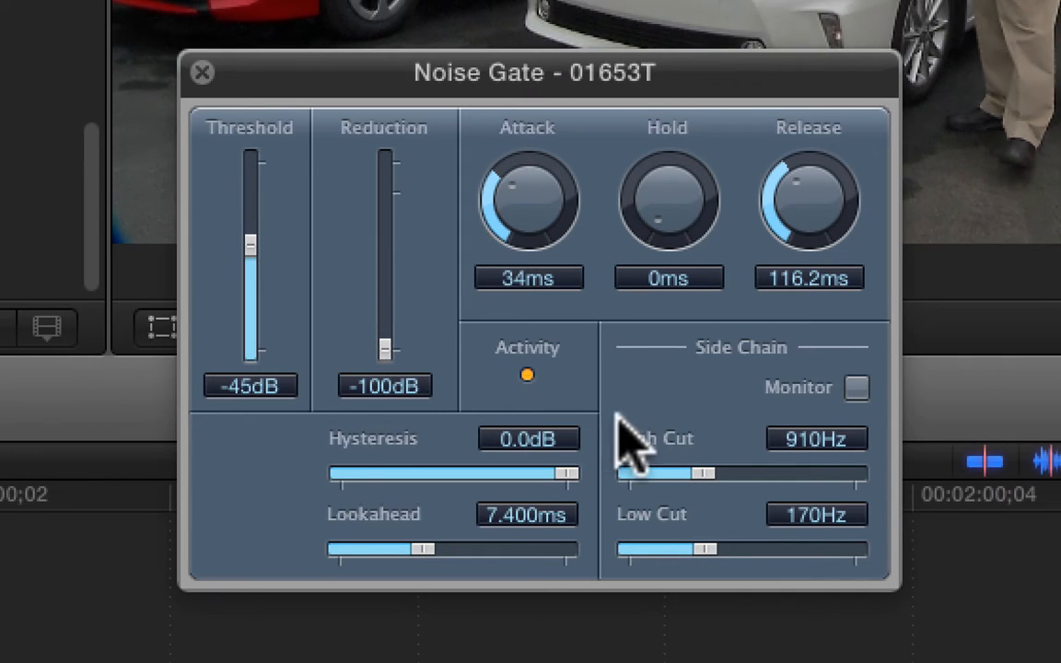
Try the Noise Gate with attack and release at 0 ms, and settle on a 46 ms attack and 90.6 ms release.
{"action": "left_click_drag", "start_coordinate": [533, 209], "coordinate": [561, 462]}
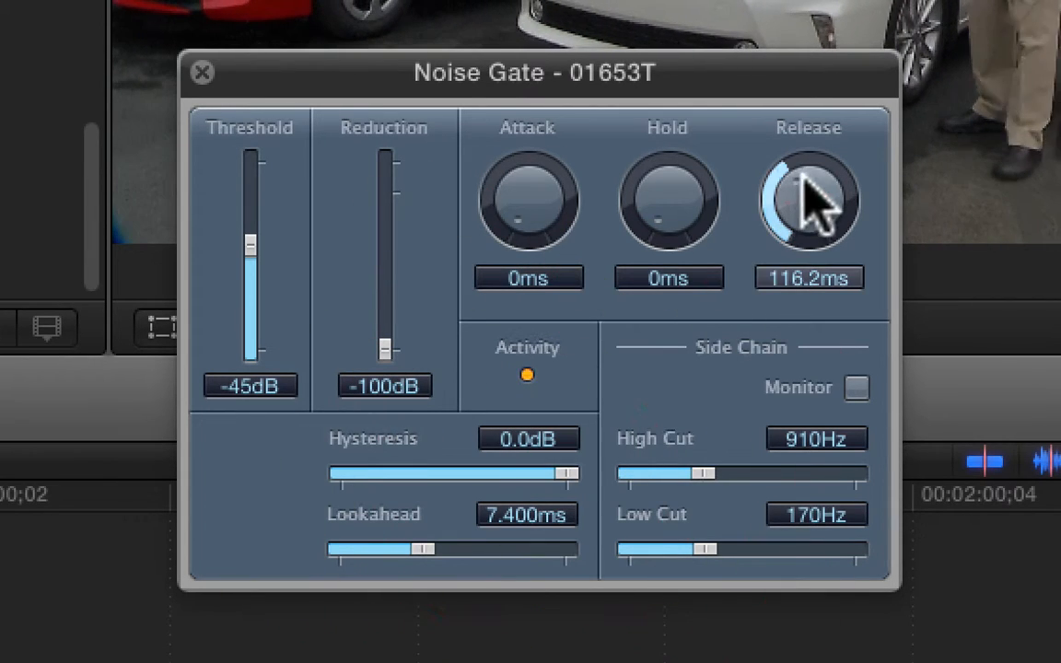
{"action": "left_click_drag", "start_coordinate": [810, 198], "coordinate": [809, 488]}
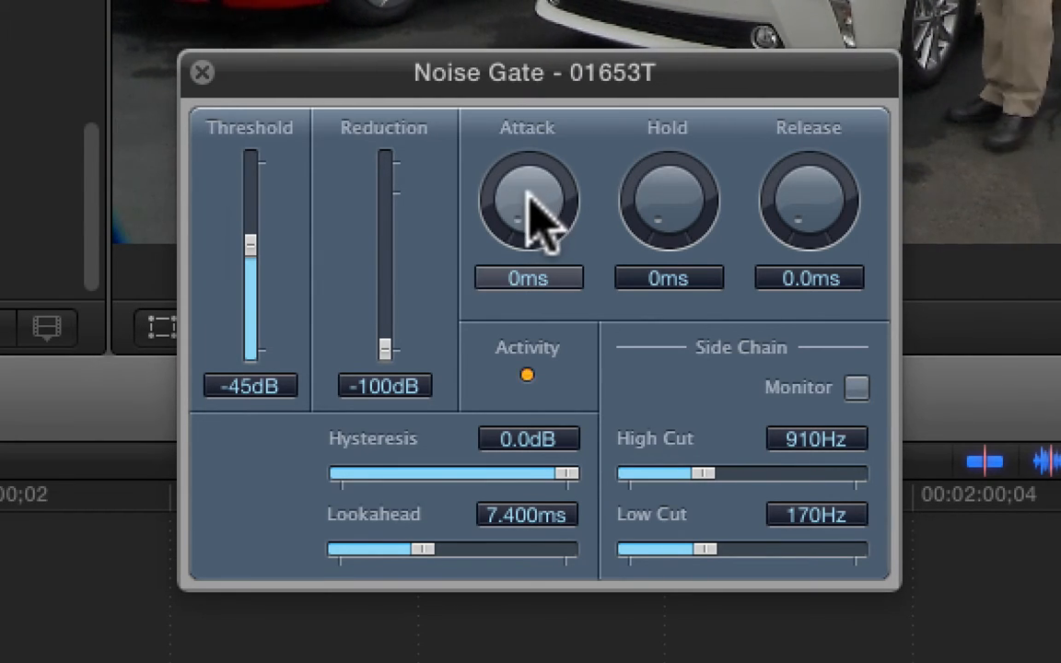
{"action": "left_click_drag", "start_coordinate": [526, 195], "coordinate": [533, 102]}
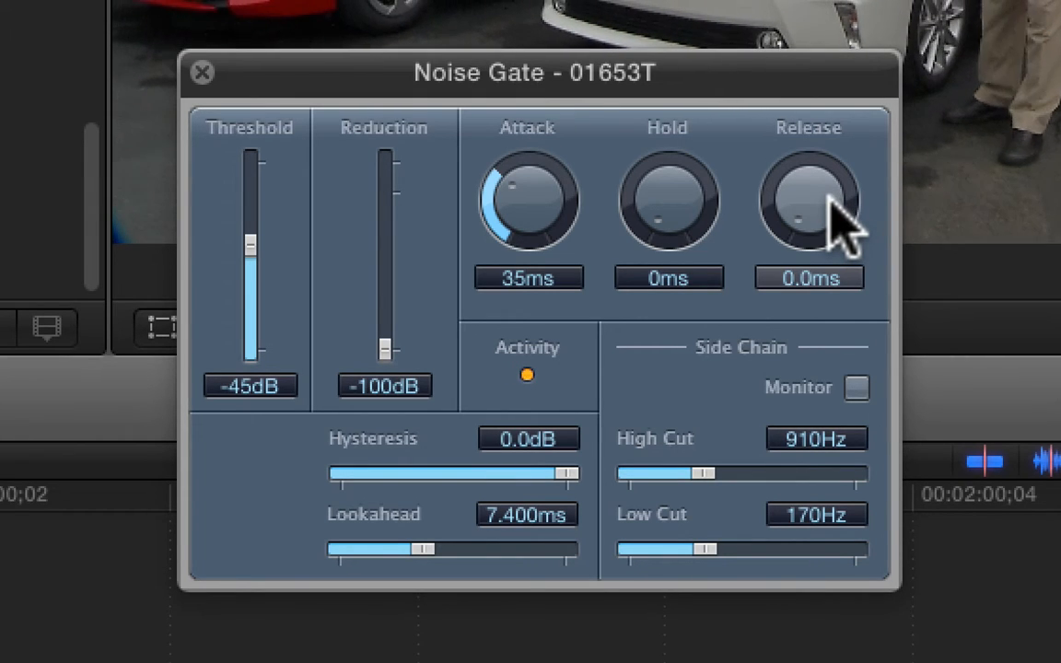
{"action": "left_click", "coordinate": [536, 198]}
{"action": "mouse_move", "coordinate": [531, 193]}
{"action": "left_mouse_down"}
{"action": "mouse_move", "coordinate": [540, 172]}
{"action": "mouse_move", "coordinate": [550, 196]}
{"action": "left_mouse_up"}
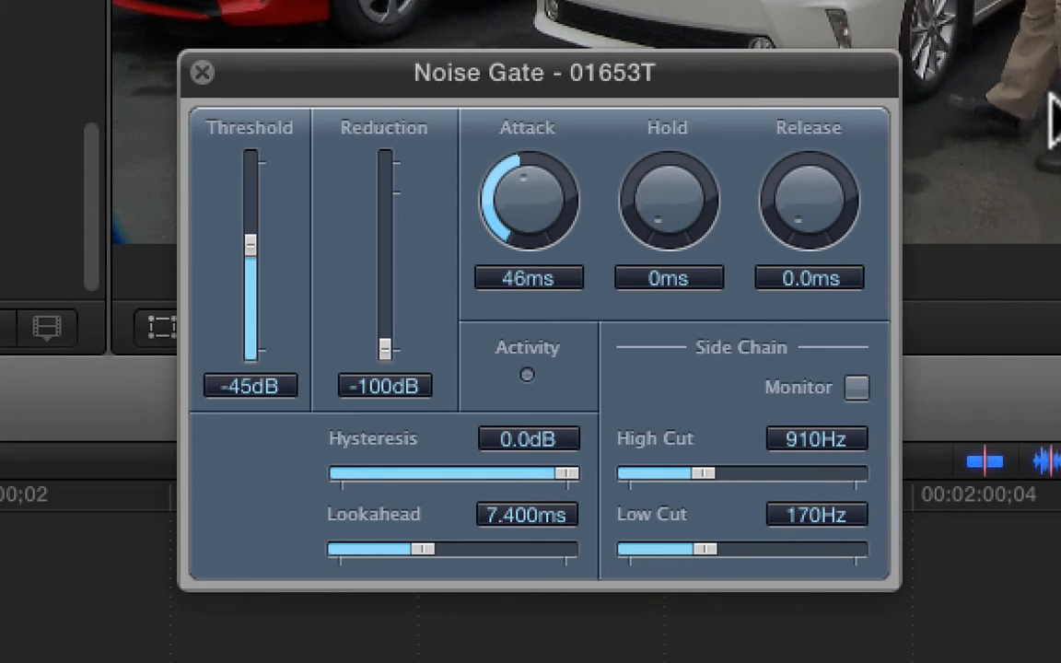
{"action": "left_click_drag", "start_coordinate": [794, 204], "coordinate": [812, 100]}
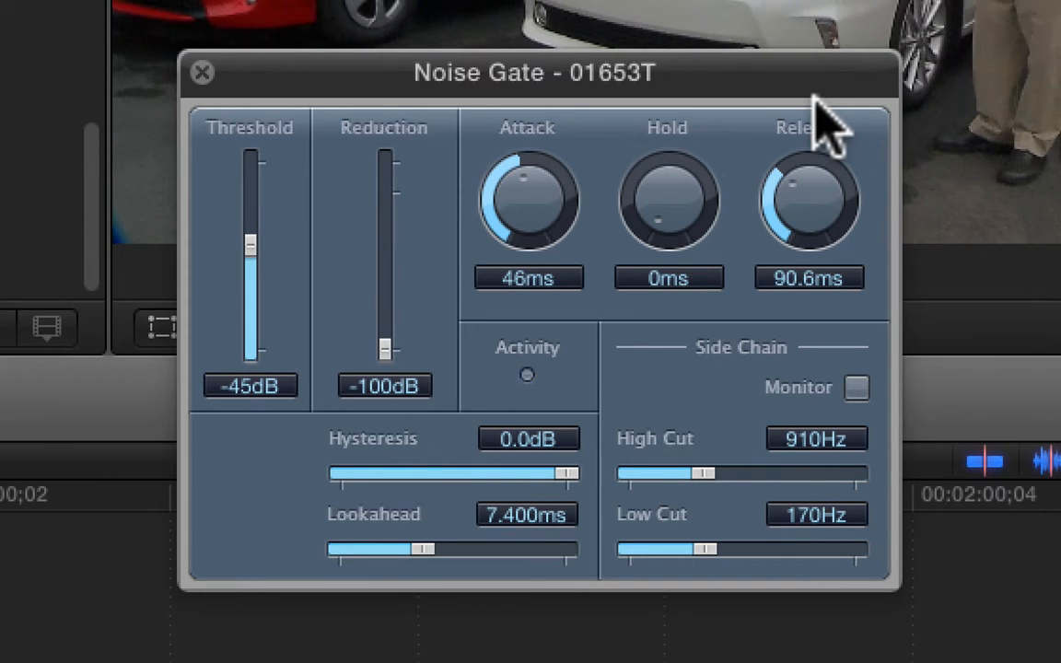
Try a Noise Gate hold of 230 ms and return the hold to 0 ms.
{"action": "left_click_drag", "start_coordinate": [663, 189], "coordinate": [664, 102]}
{"action": "mouse_move", "coordinate": [666, 189]}
{"action": "left_mouse_down"}
{"action": "mouse_move", "coordinate": [660, 208]}
{"action": "mouse_move", "coordinate": [667, 202]}
{"action": "mouse_move", "coordinate": [674, 223]}
{"action": "mouse_move", "coordinate": [675, 207]}
{"action": "left_mouse_up"}
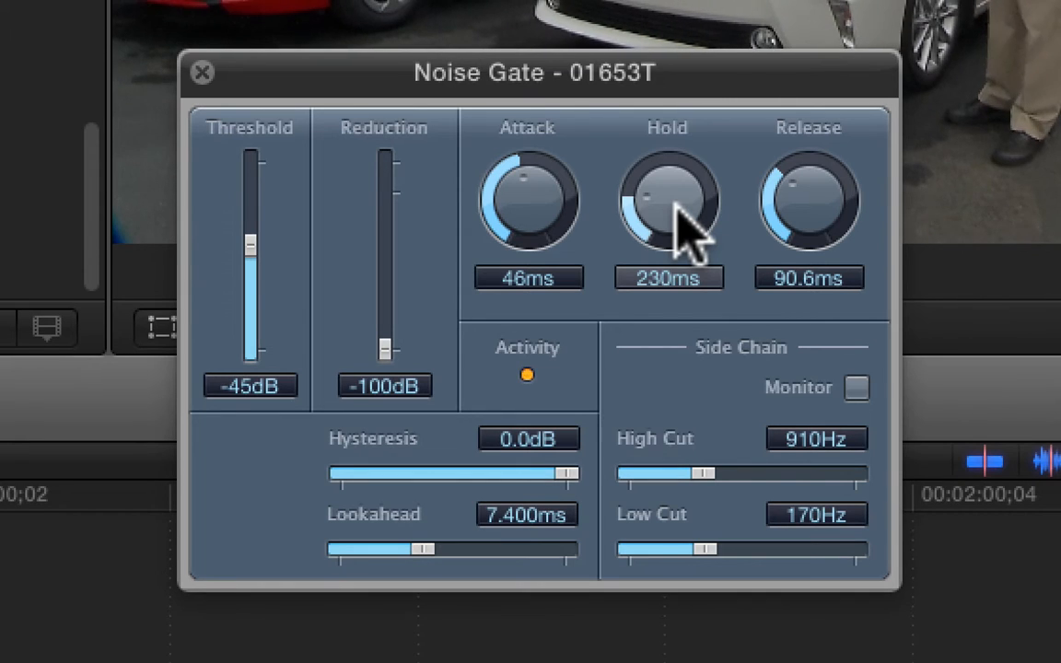
{"action": "left_click_drag", "start_coordinate": [676, 205], "coordinate": [671, 307]}
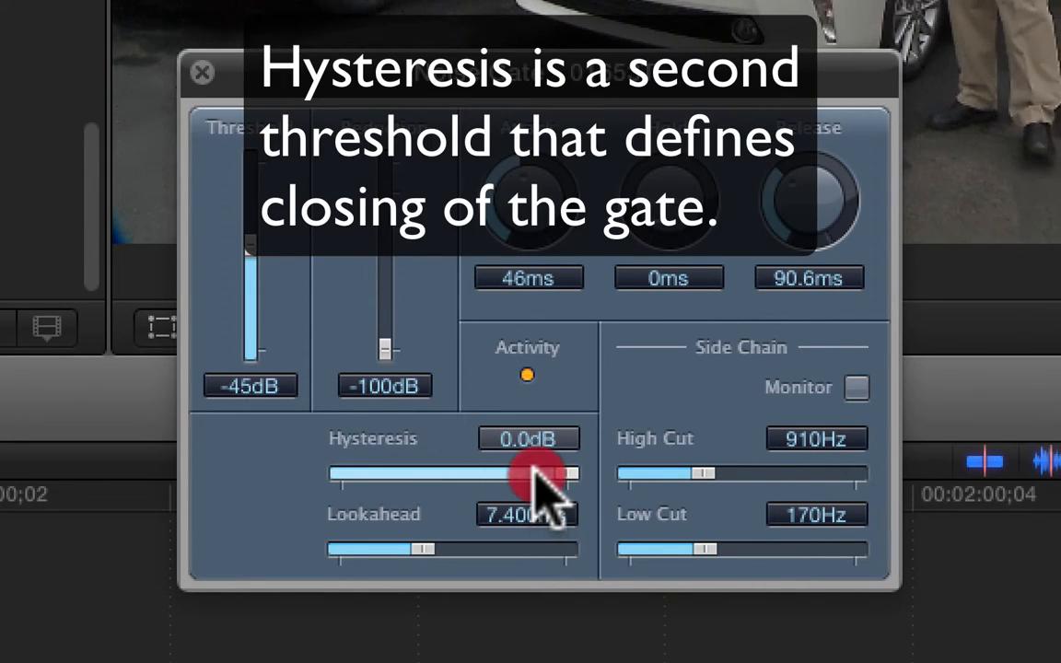
Set the Noise Gate's hysteresis to -3.0 dB and its lookahead to 8.400 ms.
{"action": "left_click_drag", "start_coordinate": [534, 473], "coordinate": [493, 474]}
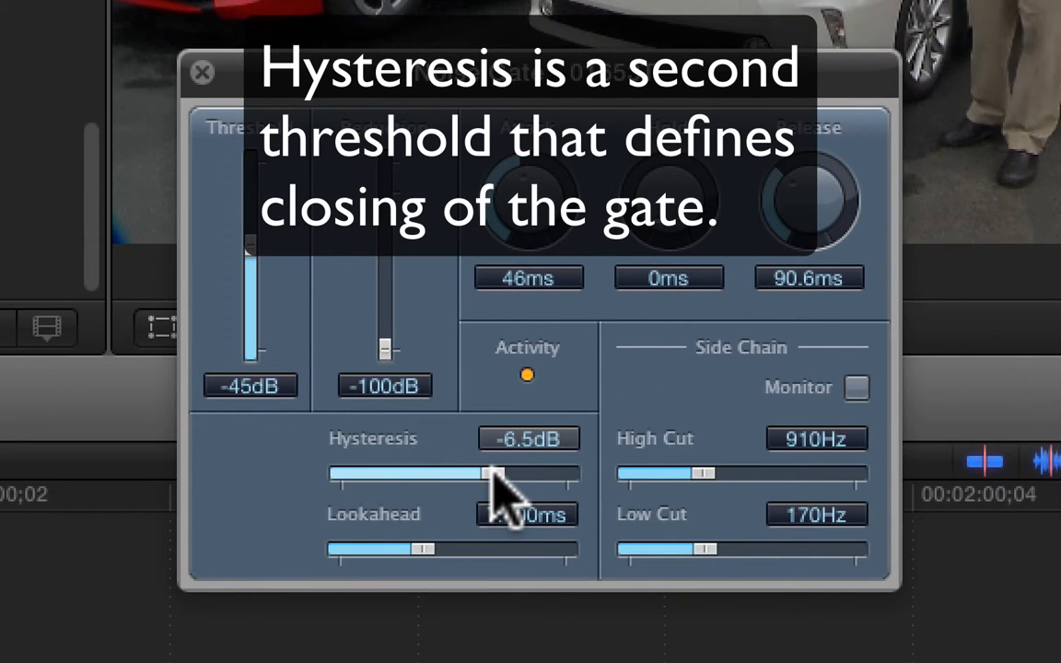
{"action": "mouse_move", "coordinate": [493, 471]}
{"action": "left_mouse_down"}
{"action": "mouse_move", "coordinate": [361, 474]}
{"action": "mouse_move", "coordinate": [538, 473]}
{"action": "mouse_move", "coordinate": [509, 469]}
{"action": "left_mouse_up"}
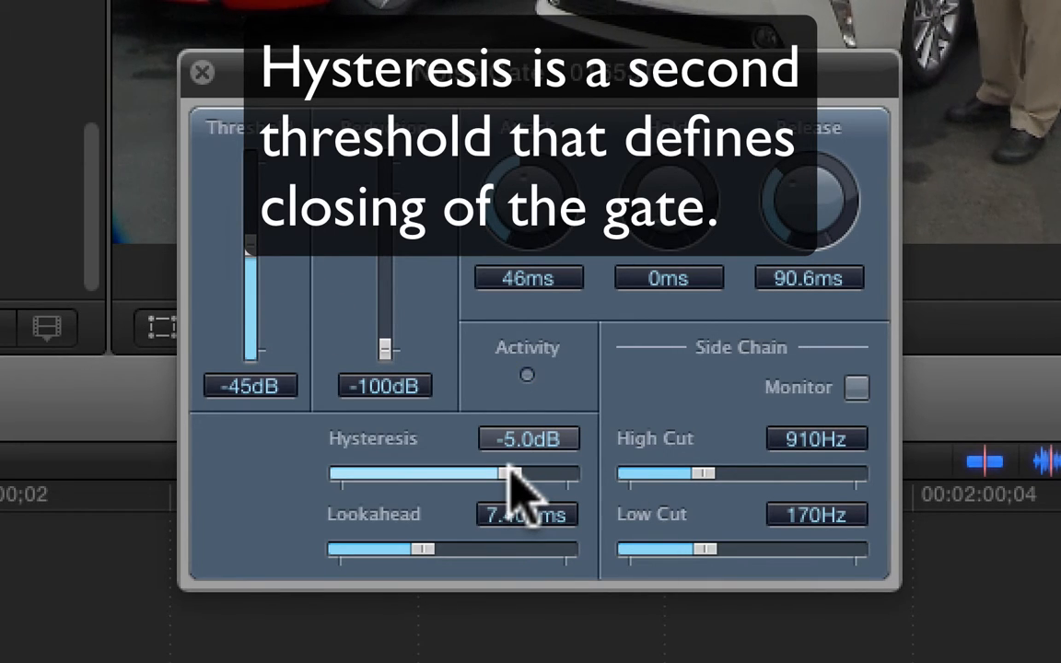
{"action": "left_click_drag", "start_coordinate": [509, 467], "coordinate": [538, 488]}
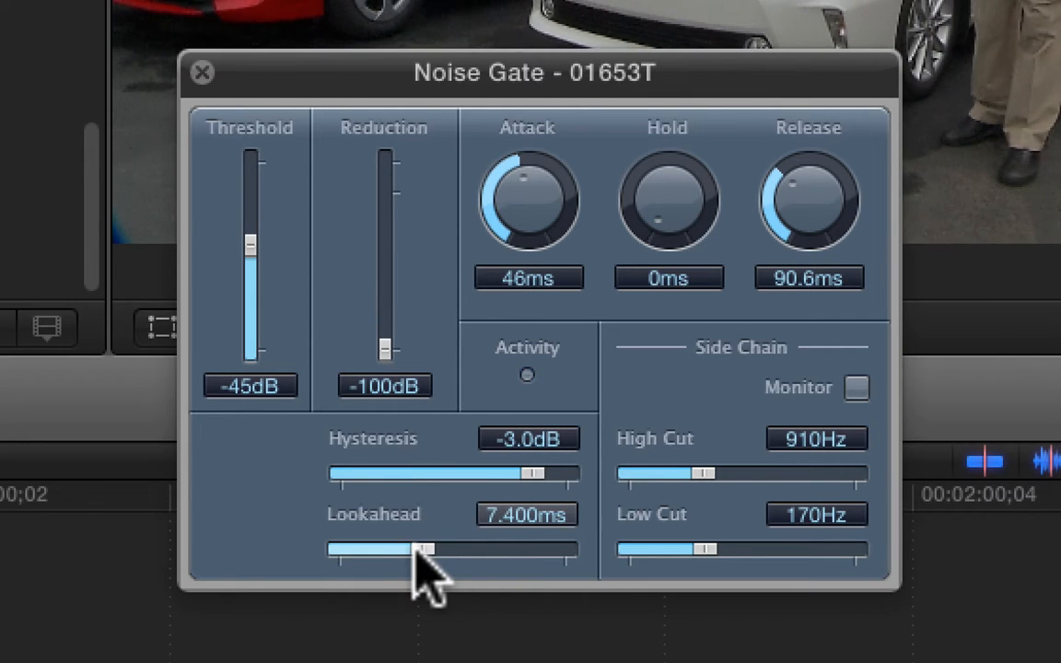
{"action": "left_click_drag", "start_coordinate": [422, 549], "coordinate": [326, 553]}
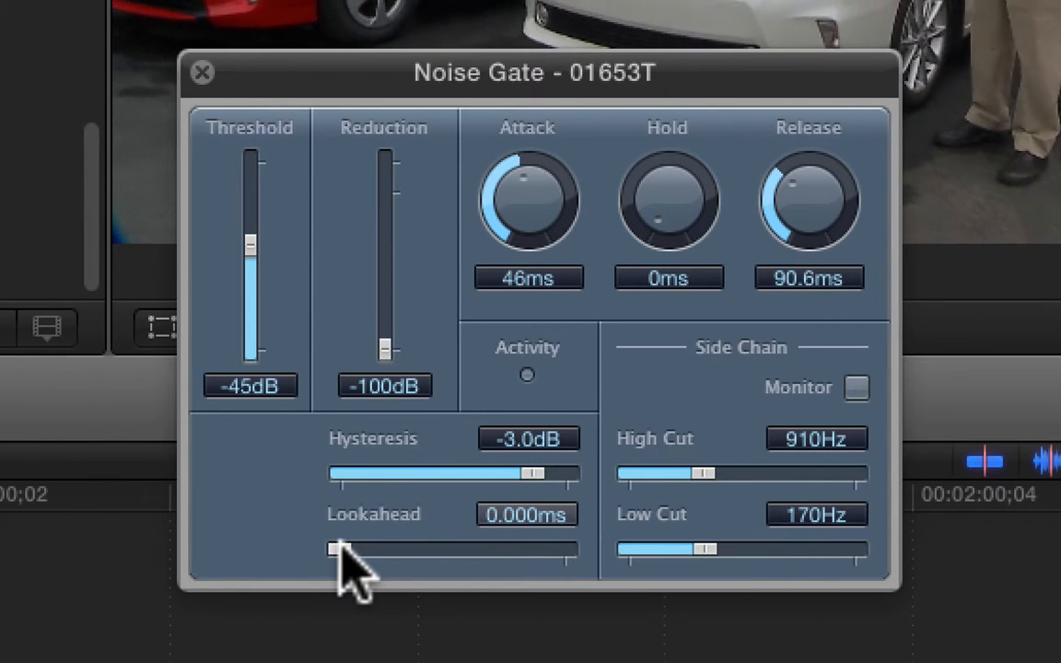
{"action": "left_click_drag", "start_coordinate": [340, 549], "coordinate": [435, 549]}
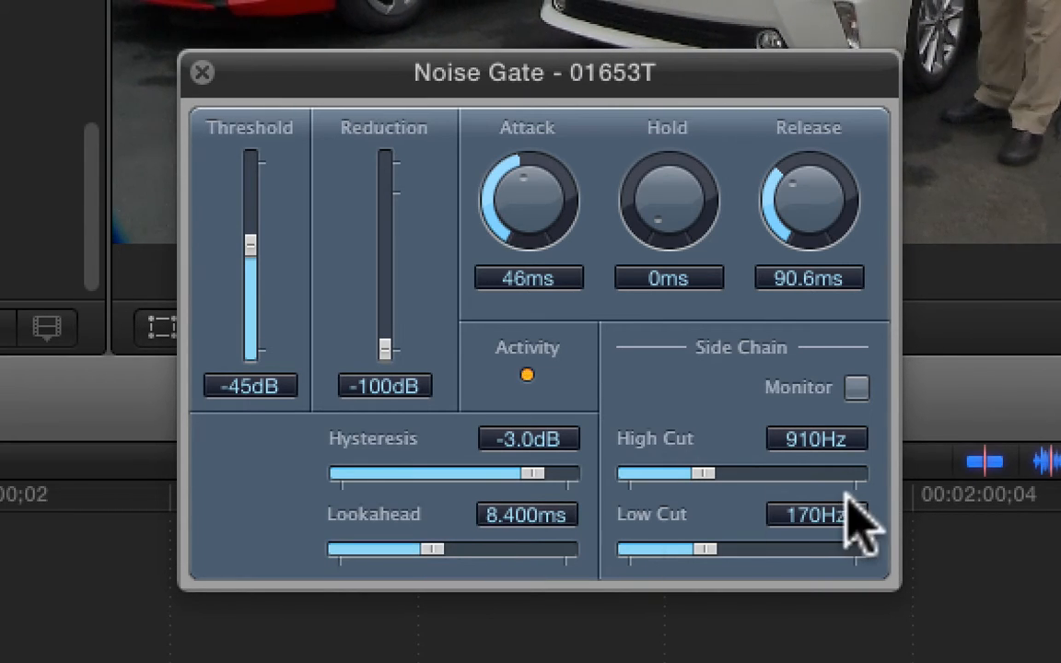
Monitor the side chain while trying different cuts, from 1300 and 6000 Hz high cut to 530 Hz high and 1600 Hz low cut.
{"action": "left_click", "coordinate": [856, 388]}
{"action": "mouse_move", "coordinate": [703, 474]}
{"action": "left_mouse_down"}
{"action": "mouse_move", "coordinate": [768, 474]}
{"action": "mouse_move", "coordinate": [708, 471]}
{"action": "left_mouse_up"}
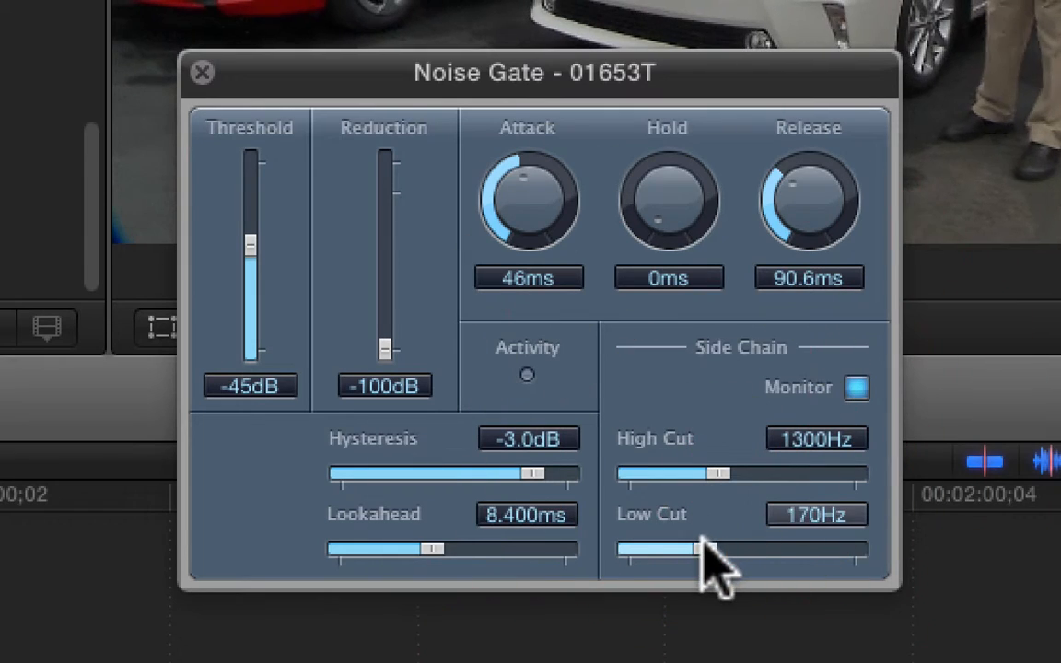
{"action": "left_click_drag", "start_coordinate": [704, 549], "coordinate": [677, 551]}
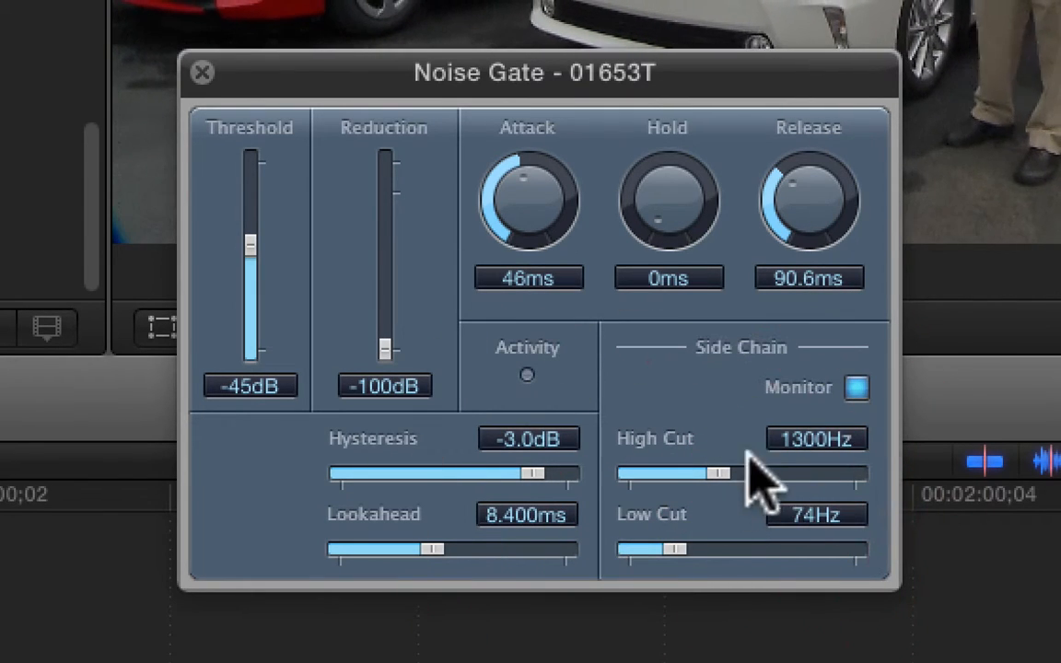
{"action": "left_click_drag", "start_coordinate": [746, 473], "coordinate": [794, 473]}
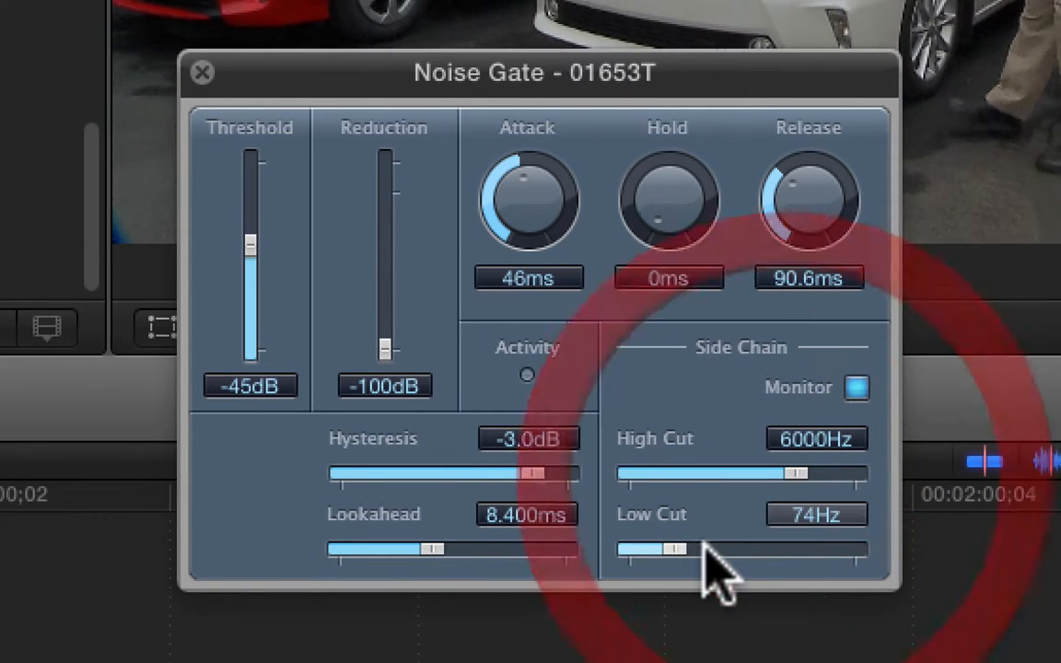
{"action": "left_click_drag", "start_coordinate": [674, 550], "coordinate": [707, 550]}
{"action": "left_click_drag", "start_coordinate": [796, 475], "coordinate": [675, 476]}
{"action": "left_click_drag", "start_coordinate": [705, 548], "coordinate": [788, 548]}
{"action": "left_click", "coordinate": [858, 388]}
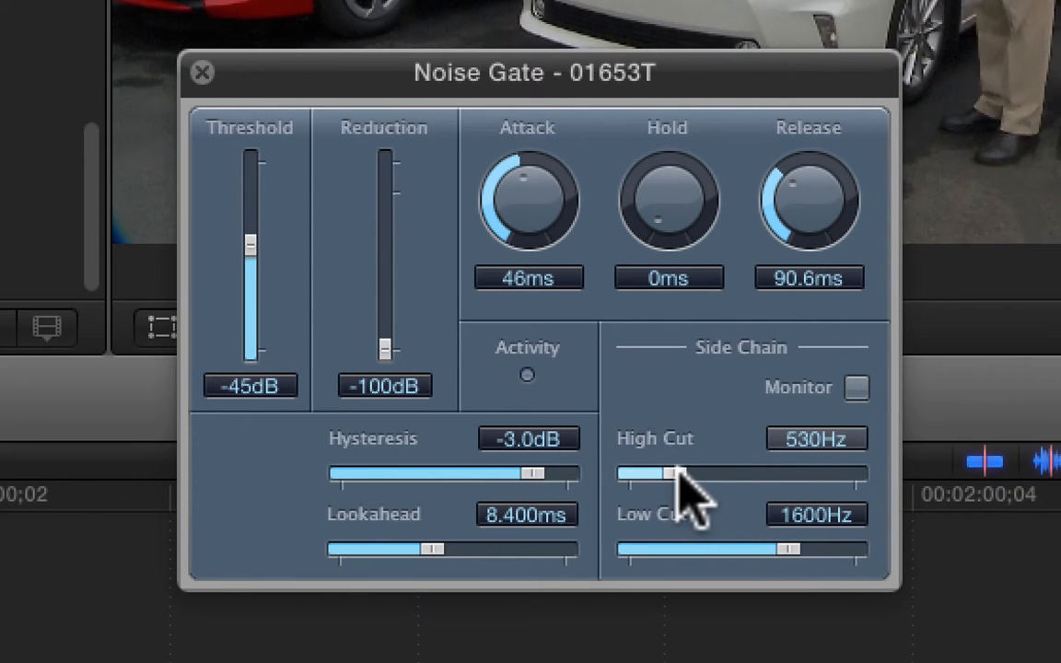
Set the side chain's high cut to 6600 Hz and low cut to 95 Hz, and close the Noise Gate window.
{"action": "left_click_drag", "start_coordinate": [675, 475], "coordinate": [801, 476]}
{"action": "left_click_drag", "start_coordinate": [788, 548], "coordinate": [682, 549]}
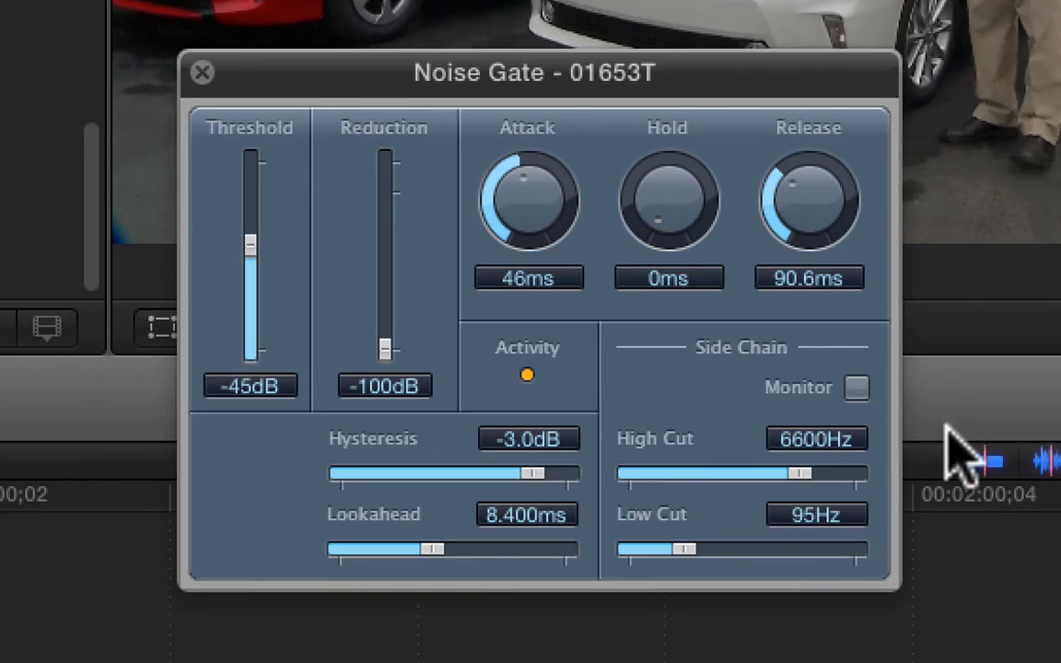
{"action": "left_click", "coordinate": [203, 74]}
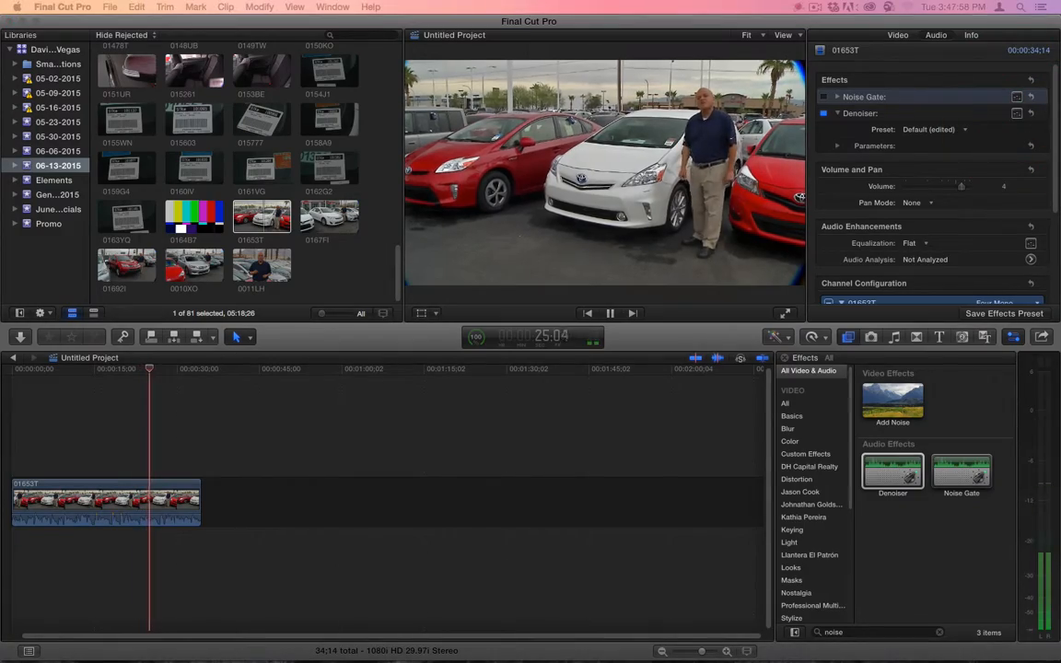
Set the Denoiser's threshold to -45 dB, reduce to -20 dB and noise type to -0.62 in its settings window.
{"action": "left_click_drag", "start_coordinate": [666, 253], "coordinate": [562, 163]}
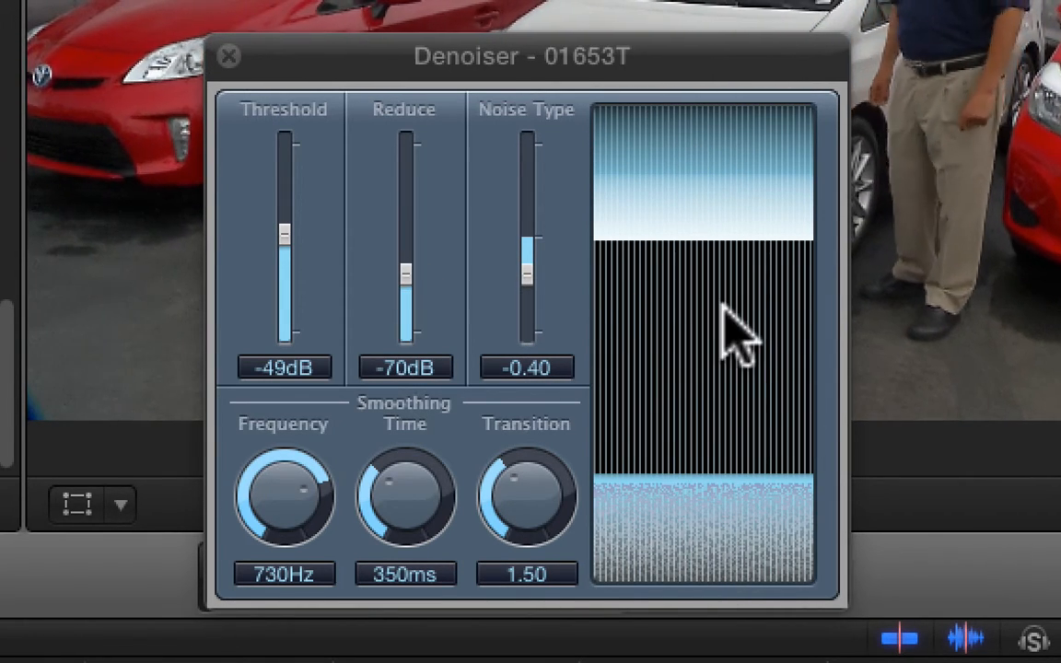
{"action": "mouse_move", "coordinate": [293, 230]}
{"action": "left_mouse_down"}
{"action": "mouse_move", "coordinate": [286, 267]}
{"action": "mouse_move", "coordinate": [287, 224]}
{"action": "left_mouse_up"}
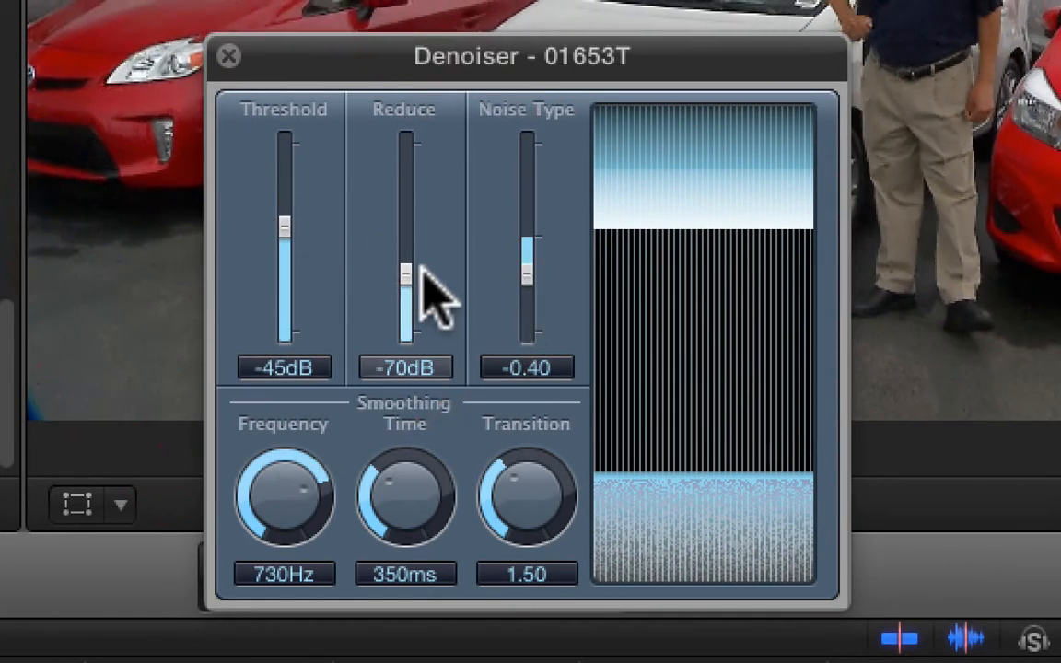
{"action": "left_click_drag", "start_coordinate": [409, 270], "coordinate": [410, 177]}
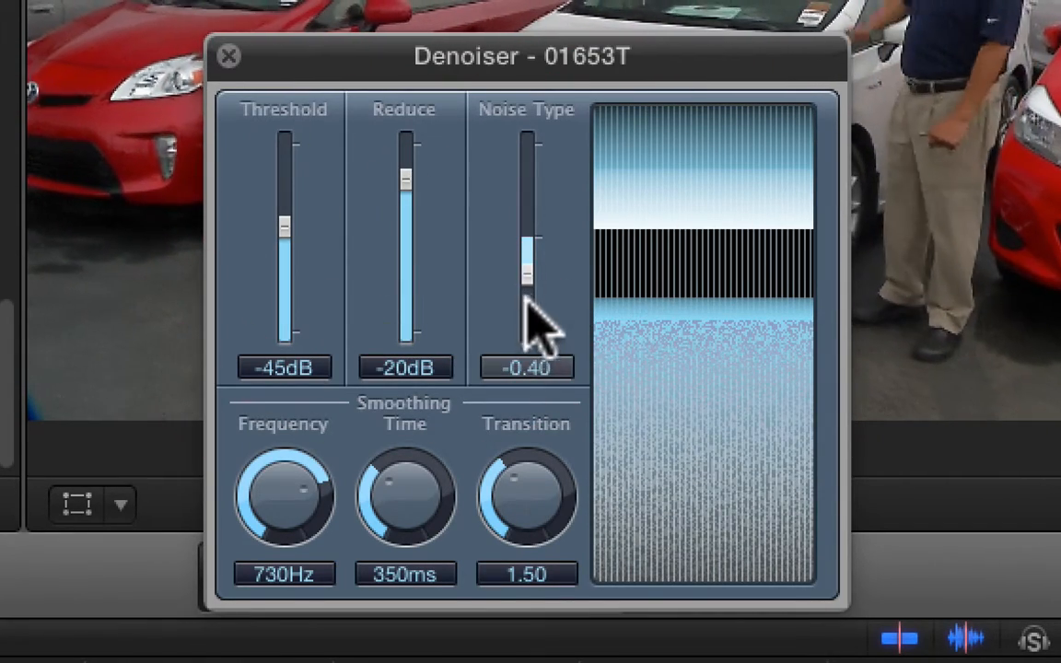
{"action": "left_click_drag", "start_coordinate": [526, 272], "coordinate": [512, 294]}
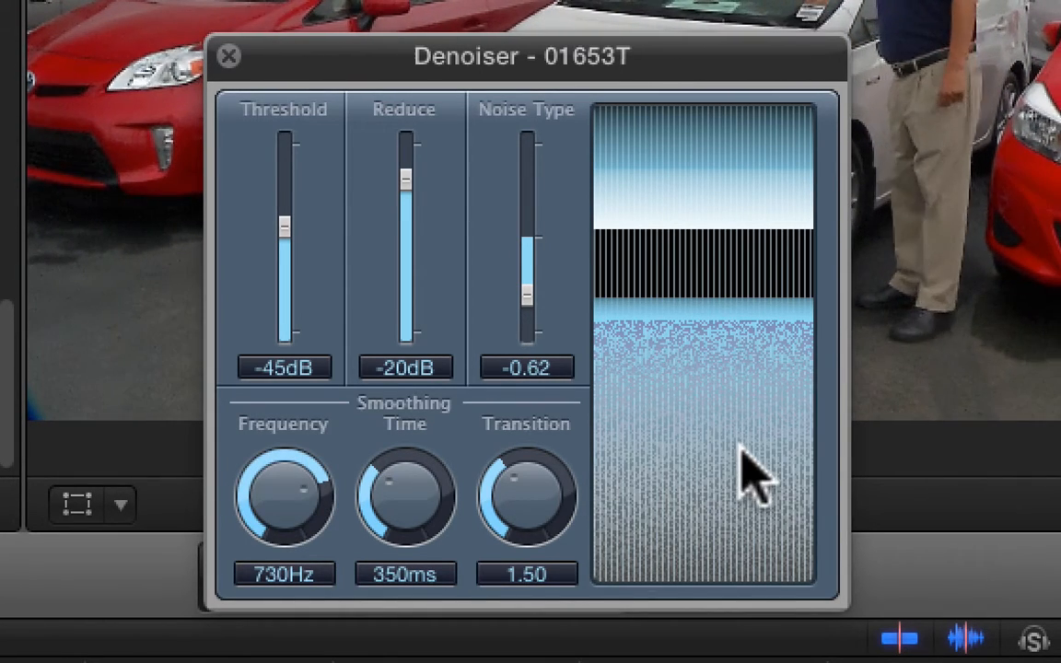
Set the Denoiser's smoothing frequency to 670 Hz and its smoothing time to 330 ms, after trying a time of 0 ms.
{"action": "left_click_drag", "start_coordinate": [307, 502], "coordinate": [286, 507]}
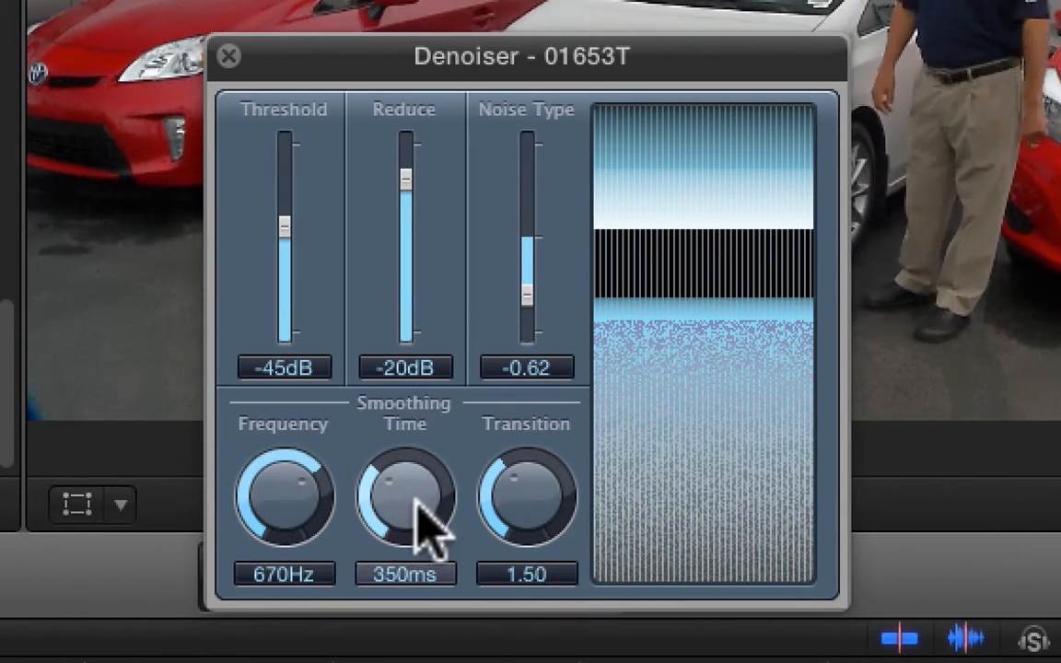
{"action": "left_click_drag", "start_coordinate": [427, 516], "coordinate": [415, 576]}
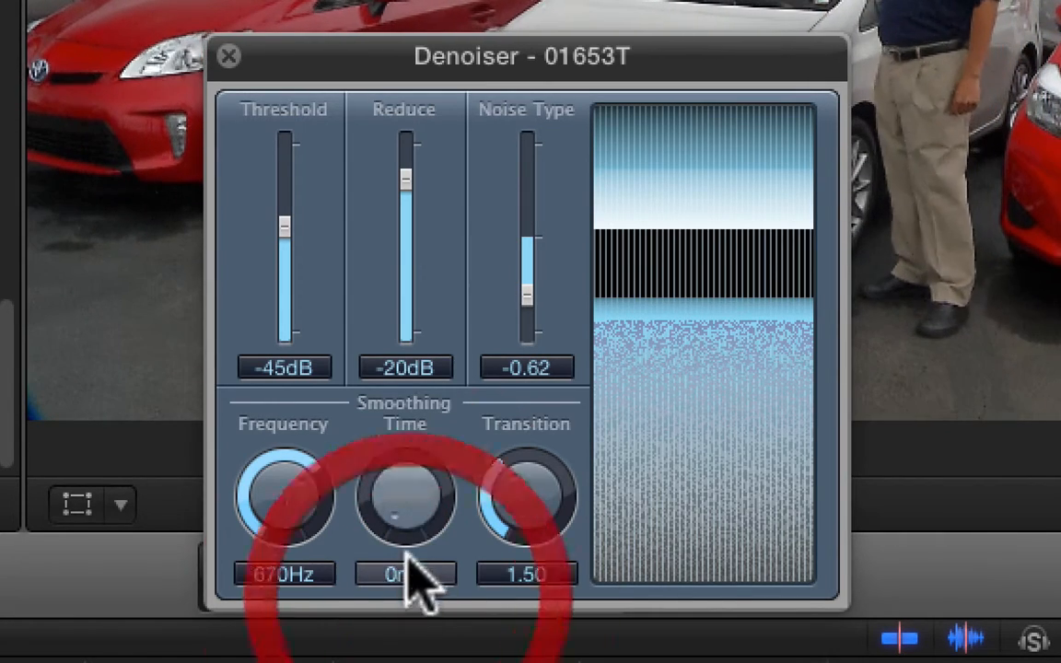
{"action": "mouse_move", "coordinate": [412, 513]}
{"action": "left_mouse_down"}
{"action": "mouse_move", "coordinate": [404, 468]}
{"action": "mouse_move", "coordinate": [399, 528]}
{"action": "left_mouse_up"}
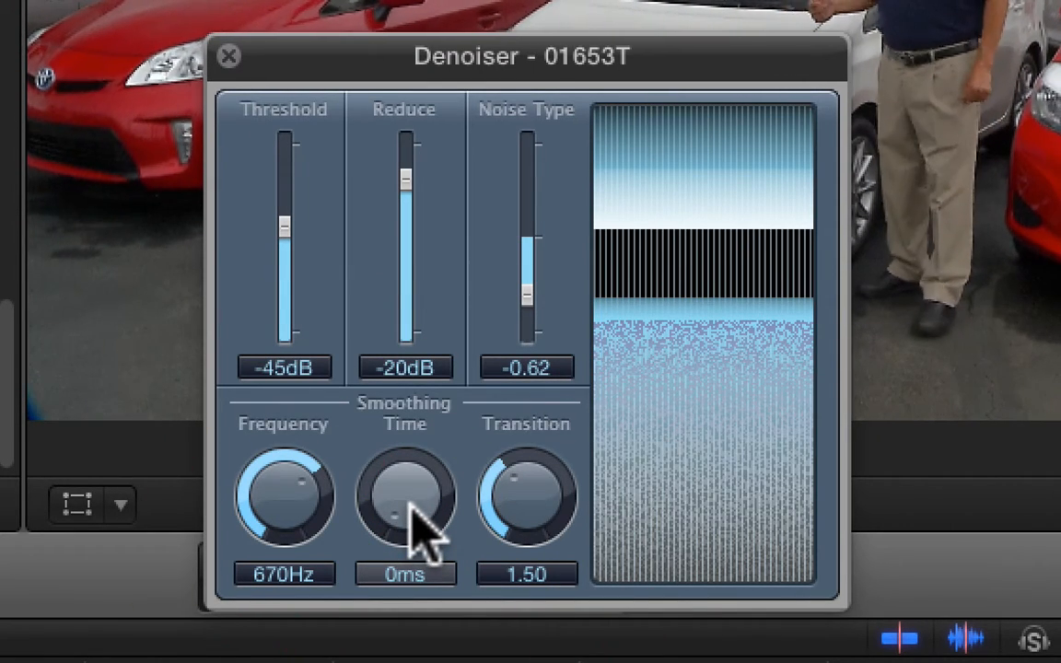
{"action": "left_click_drag", "start_coordinate": [410, 505], "coordinate": [412, 419]}
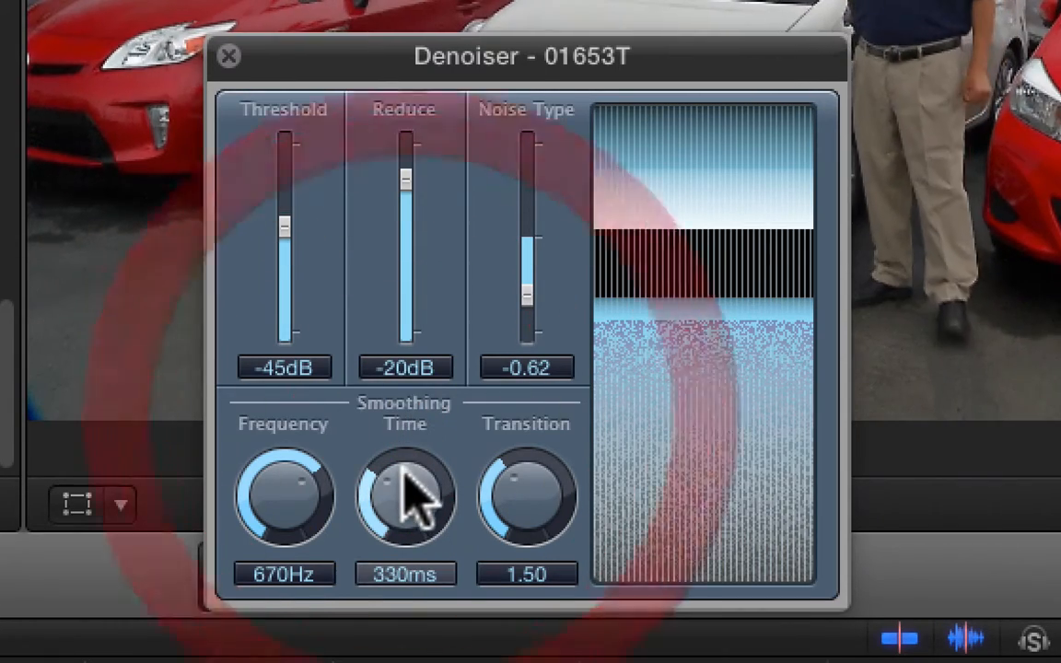
Set the Denoiser's smoothing time to 380 ms and its transition to 2.20, after trying a transition of 0.10, and close its window.
{"action": "left_click_drag", "start_coordinate": [405, 468], "coordinate": [402, 505]}
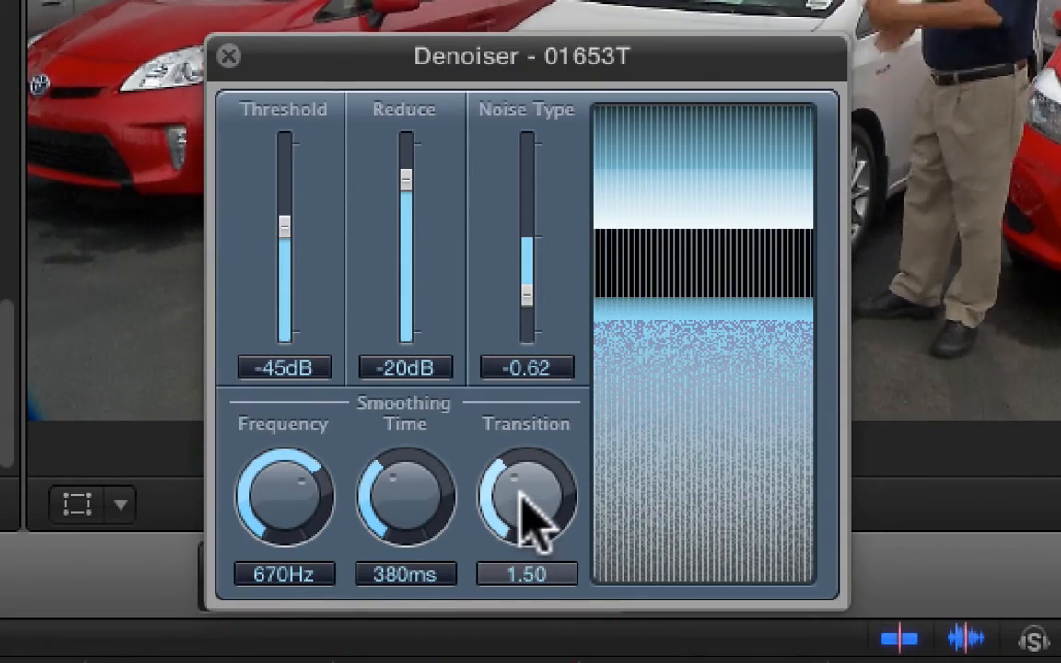
{"action": "left_click_drag", "start_coordinate": [522, 497], "coordinate": [523, 627]}
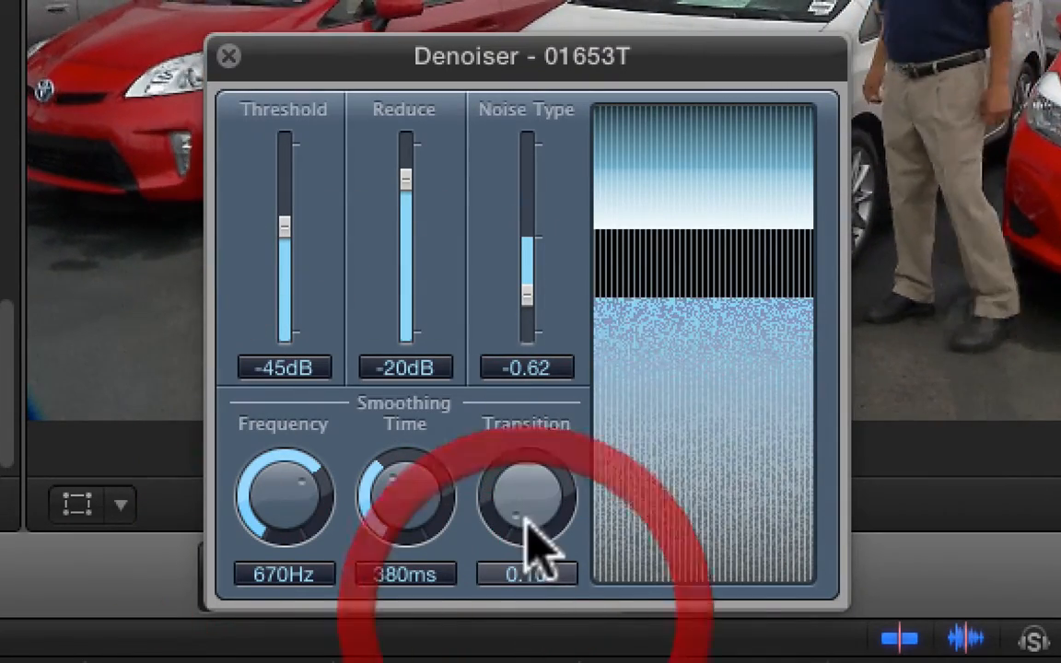
{"action": "left_click_drag", "start_coordinate": [522, 502], "coordinate": [562, 371]}
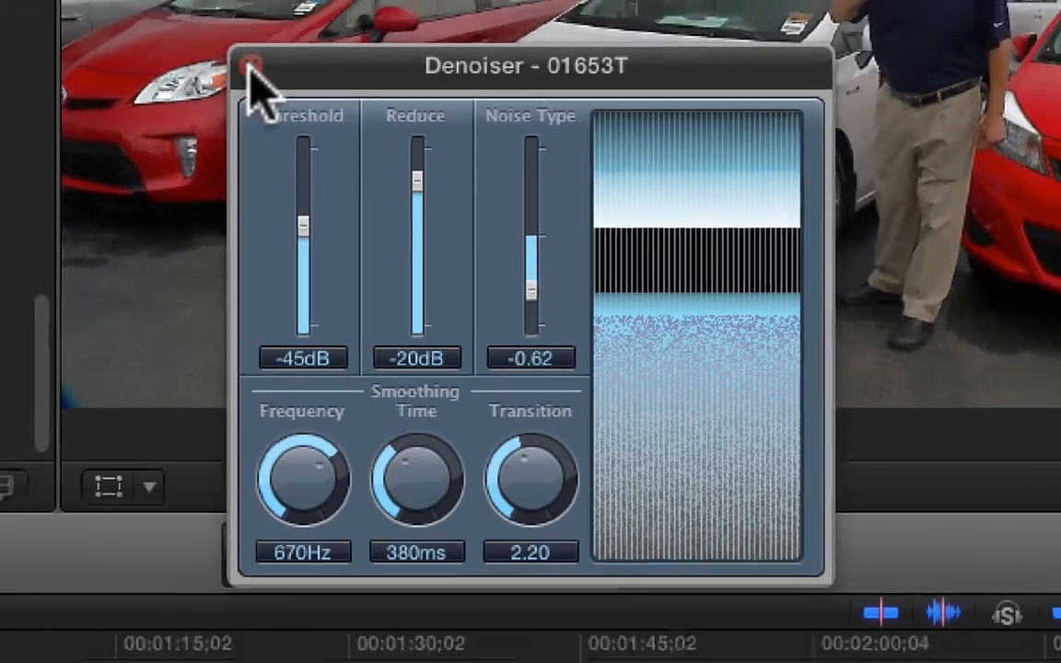
{"action": "left_click", "coordinate": [229, 56]}
Turn off the Denoiser, stop playback, and trim both ends of the 01653T timeline clip to a duration of 17:07.
{"action": "left_click", "coordinate": [824, 112]}
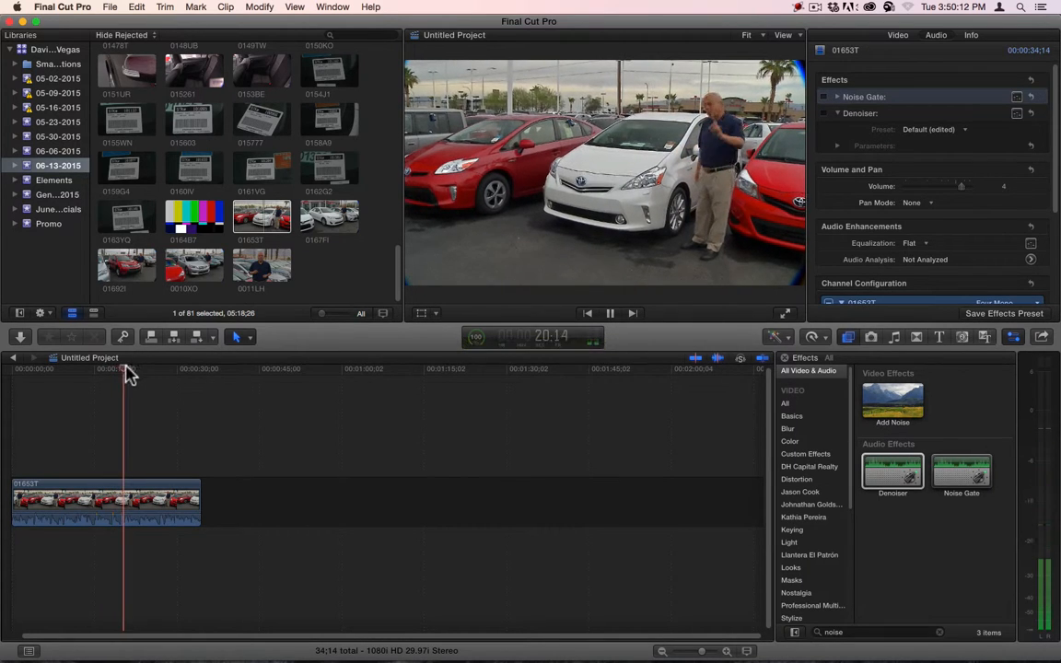
{"action": "key", "text": "space"}
{"action": "left_click_drag", "start_coordinate": [196, 495], "coordinate": [151, 494]}
{"action": "left_click_drag", "start_coordinate": [19, 496], "coordinate": [35, 496]}
{"action": "left_click_drag", "start_coordinate": [151, 481], "coordinate": [126, 484]}
Play the trimmed clip from its start with both effects off, and compare it with only the Denoiser enabled.
{"action": "left_click", "coordinate": [29, 372]}
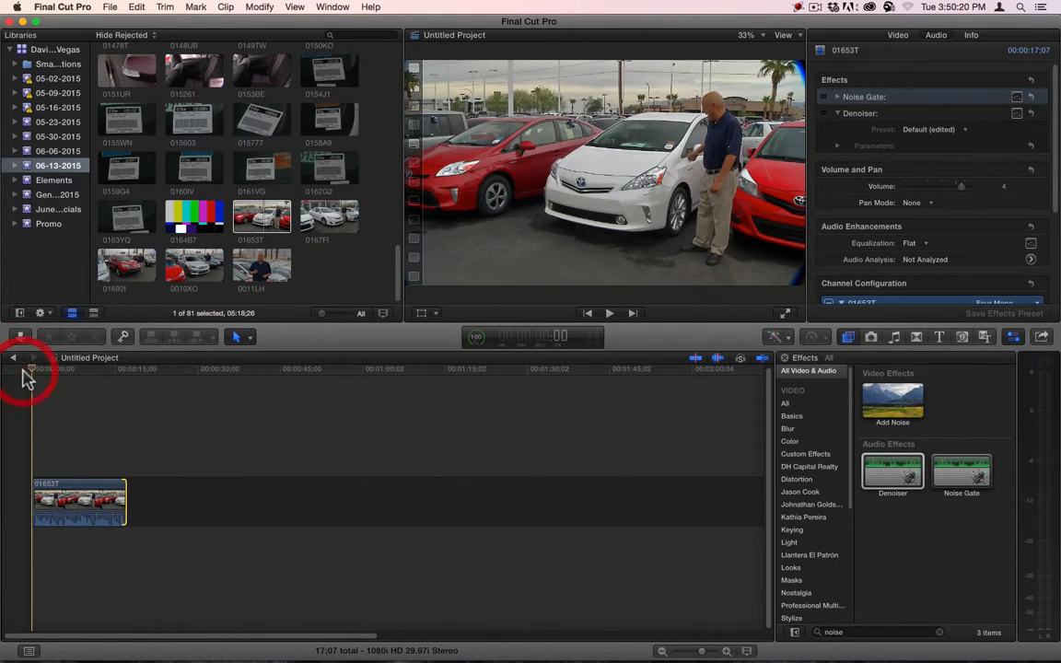
{"action": "key", "text": "space"}
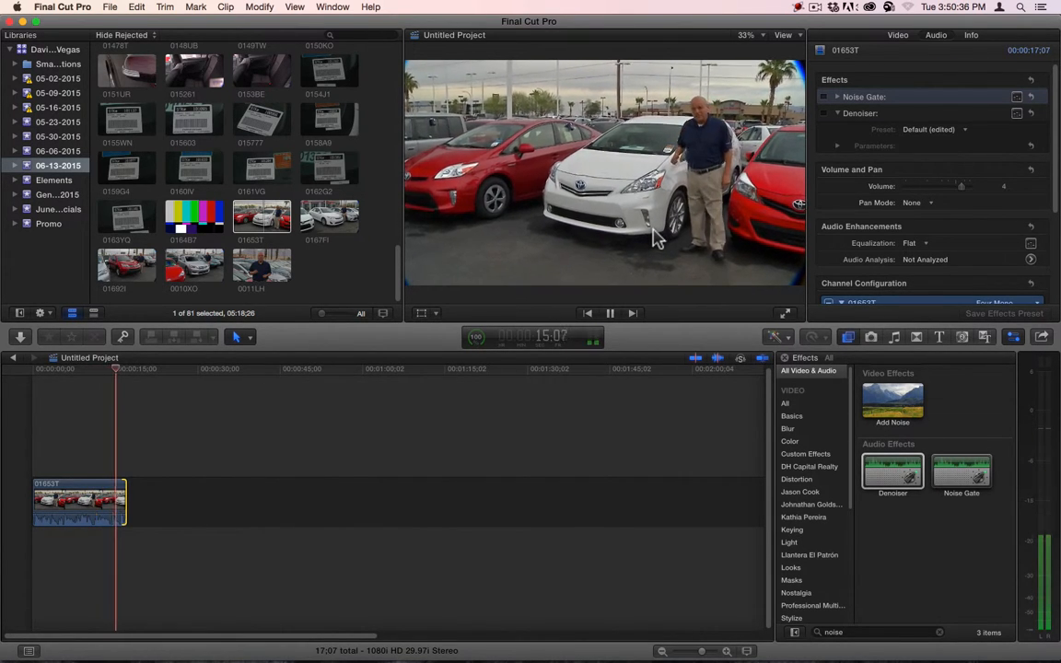
{"action": "left_click", "coordinate": [824, 96]}
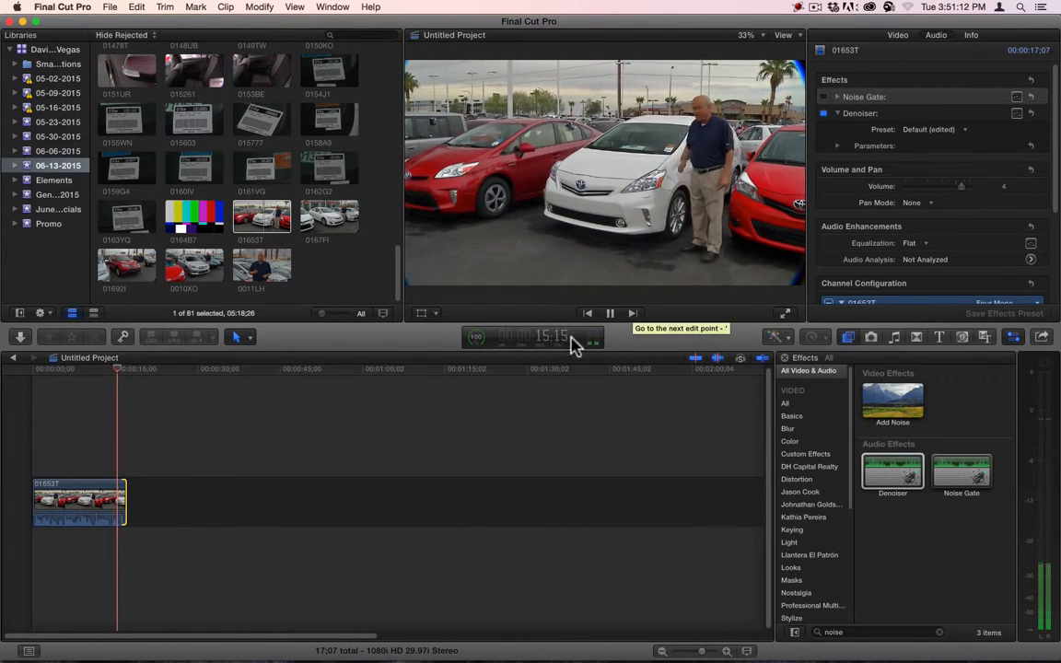
{"action": "left_click", "coordinate": [611, 314]}
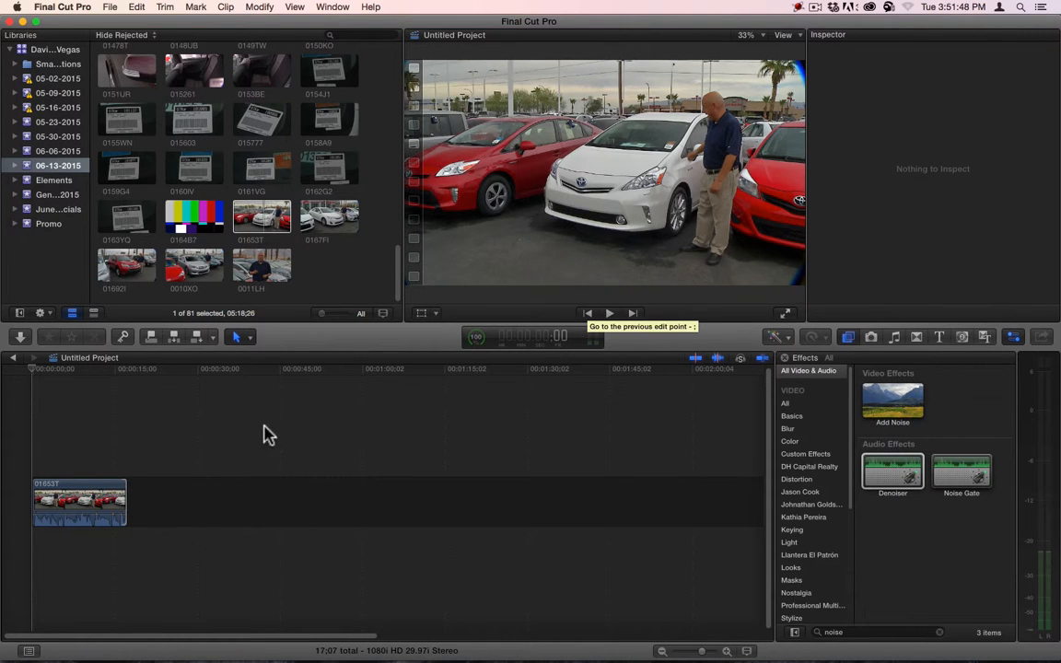
Enable the Noise Gate alongside the Denoiser on the 01653T clip and play it back to hear both effects combined.
{"action": "left_click", "coordinate": [78, 498]}
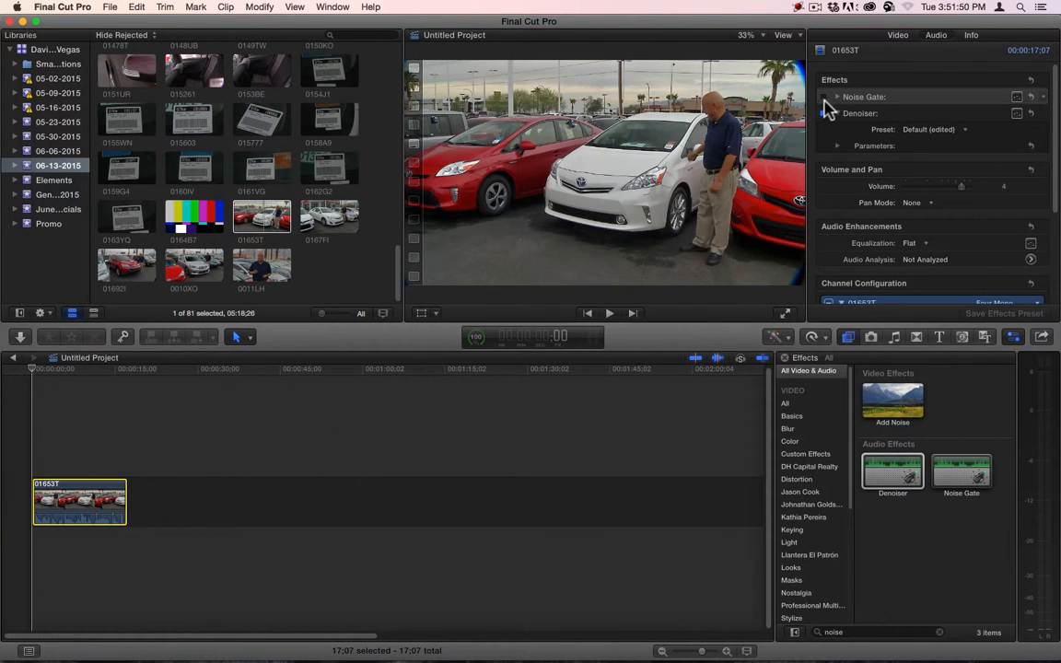
{"action": "left_click", "coordinate": [824, 97]}
{"action": "left_click", "coordinate": [60, 369]}
{"action": "key", "text": "space"}
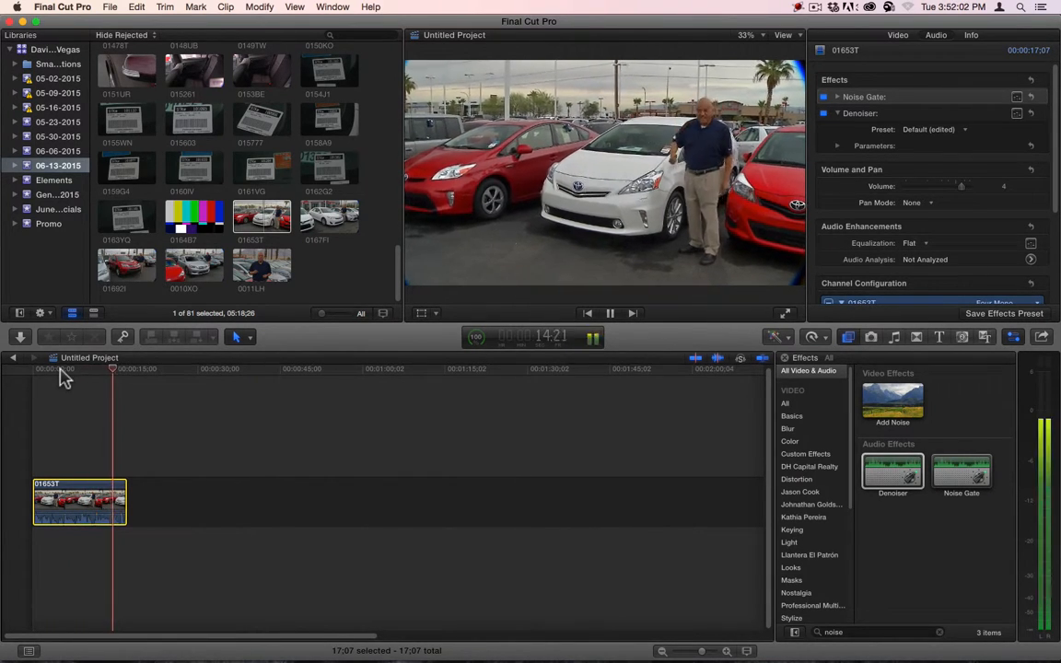
{"action": "key", "text": "space"}
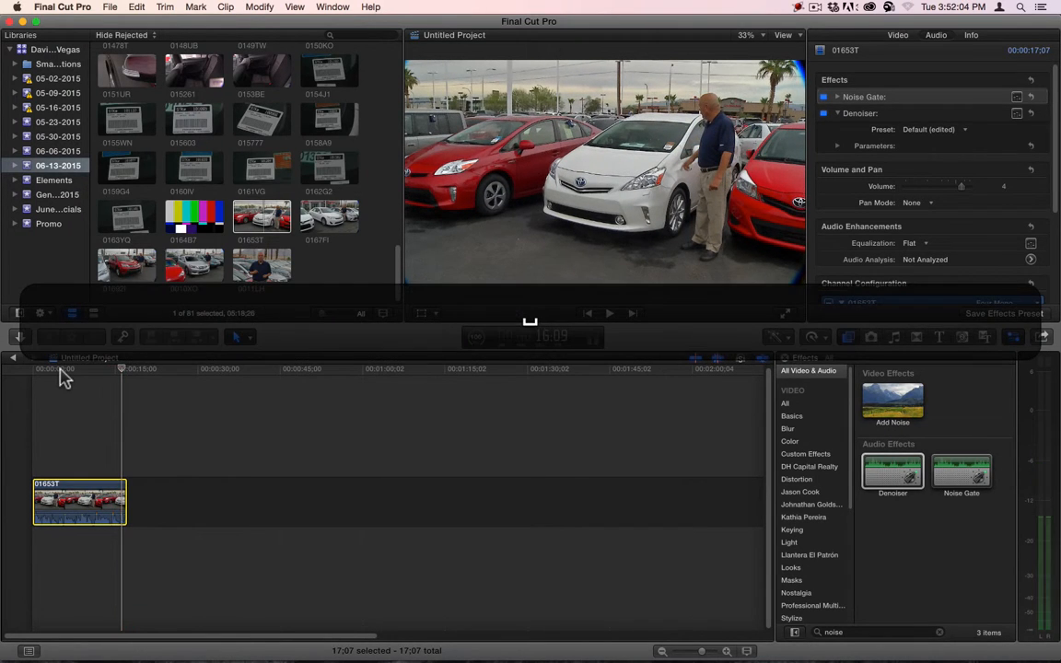